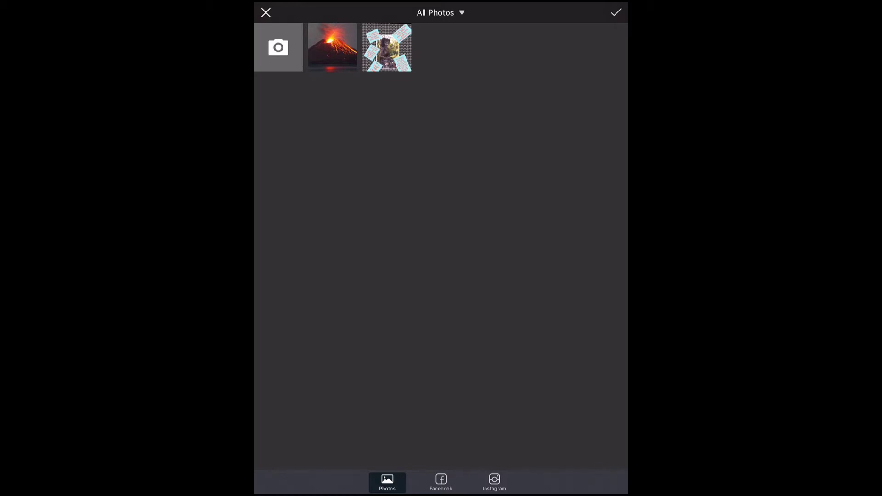
Step: Browse down through the template designs, then return to the top of the gallery
left_click(266, 13)
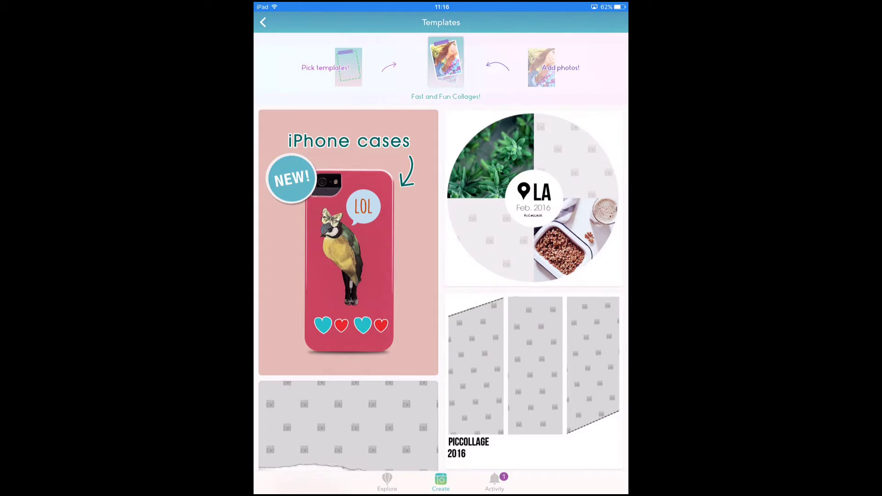
scroll(441, 257, "down", 2)
scroll(441, 257, "down", 3)
scroll(441, 257, "down", 3)
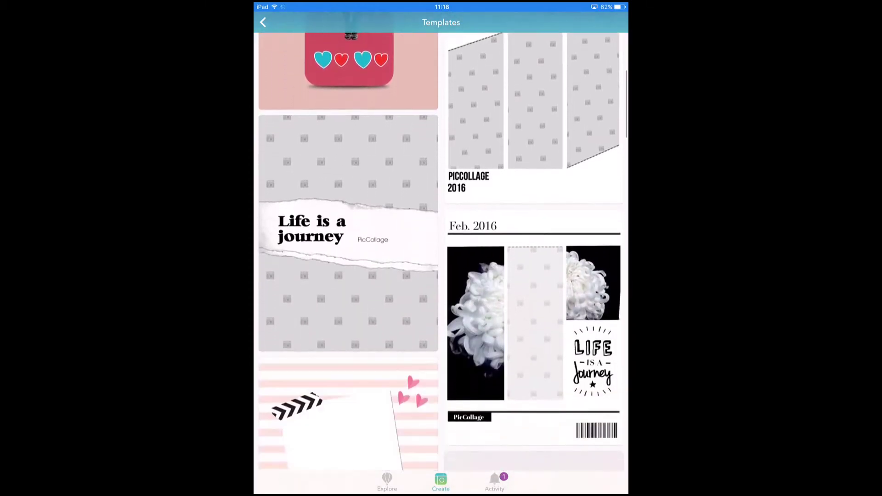
scroll(441, 257, "up", 5)
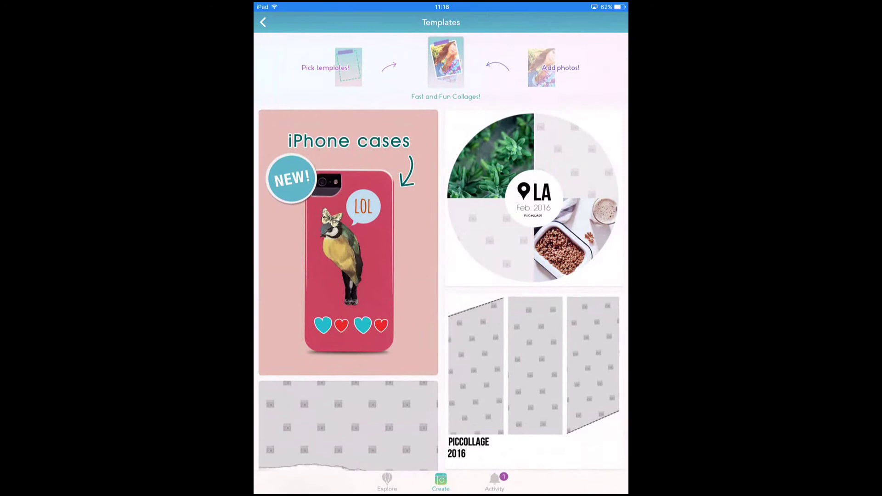
Step: Return home and straighten the volcano photo level in a new Freestyle collage
left_click(262, 22)
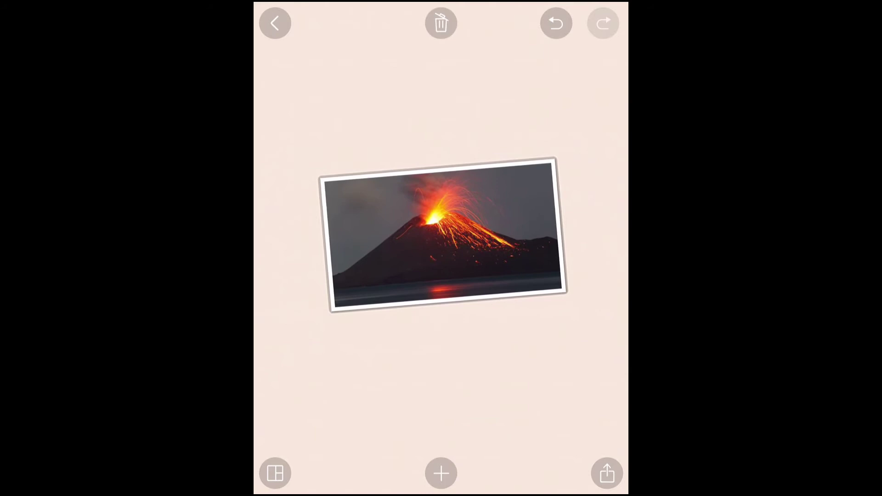
left_click_drag(551, 294, 574, 303)
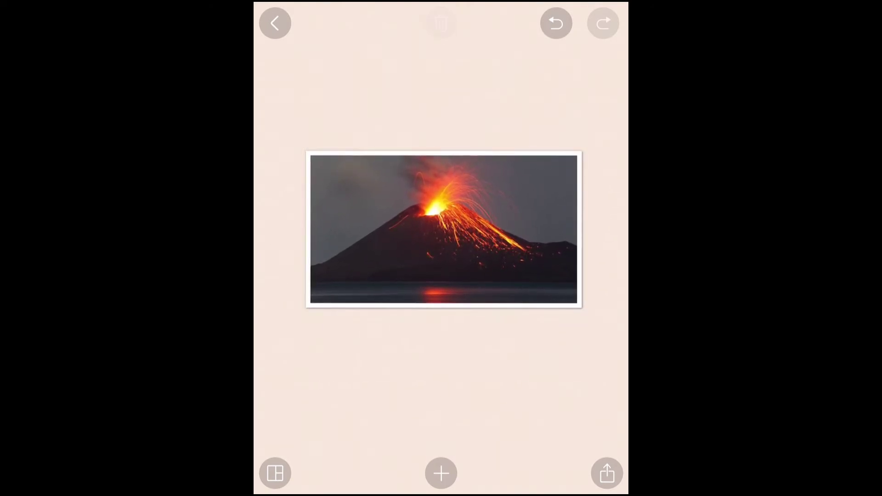
Step: Add a text caption reading 'Volcanoes' to the collage
left_click(441, 473)
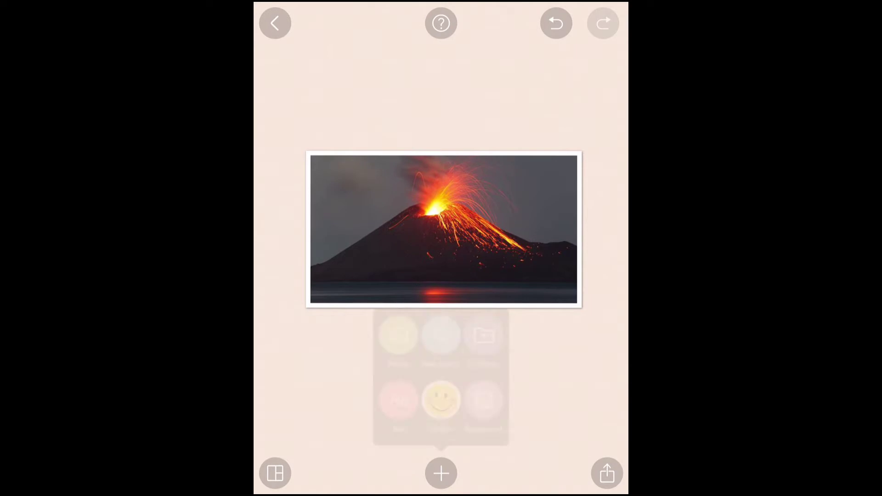
left_click(399, 400)
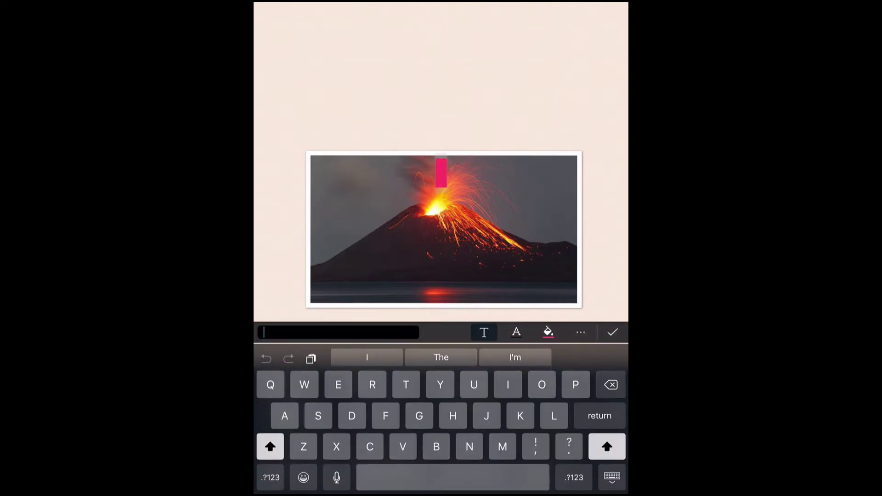
type("Vol")
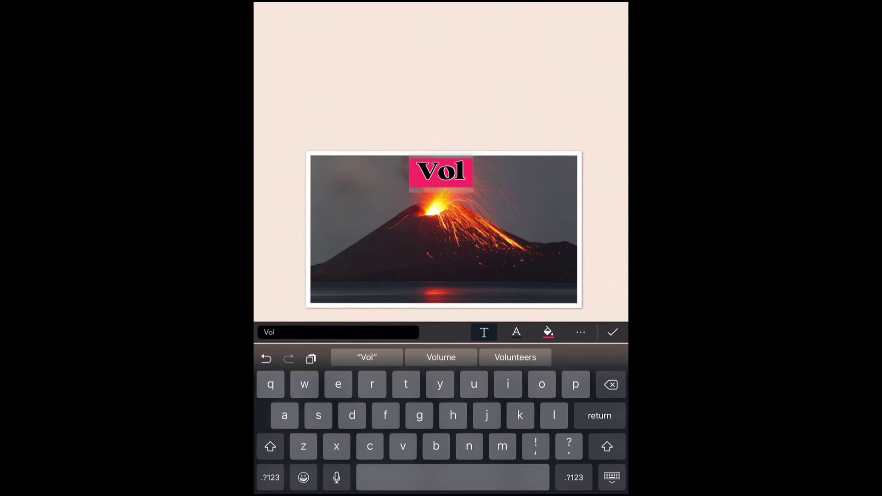
type("cano")
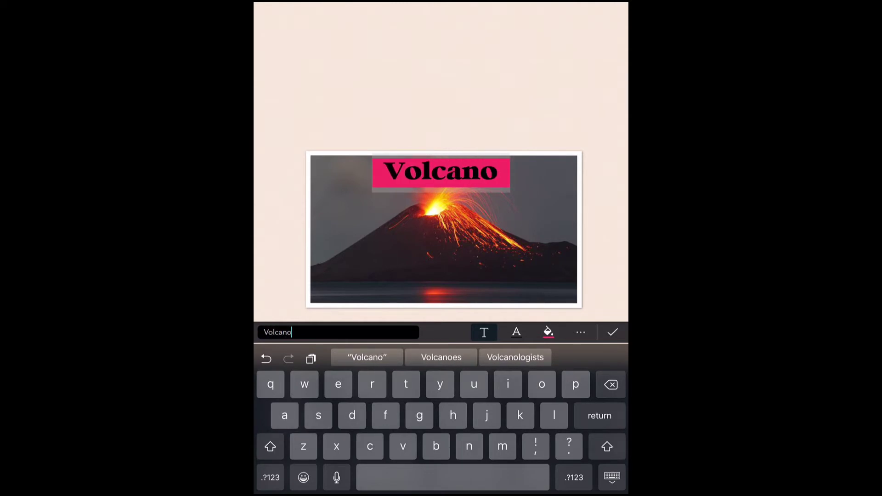
left_click(441, 357)
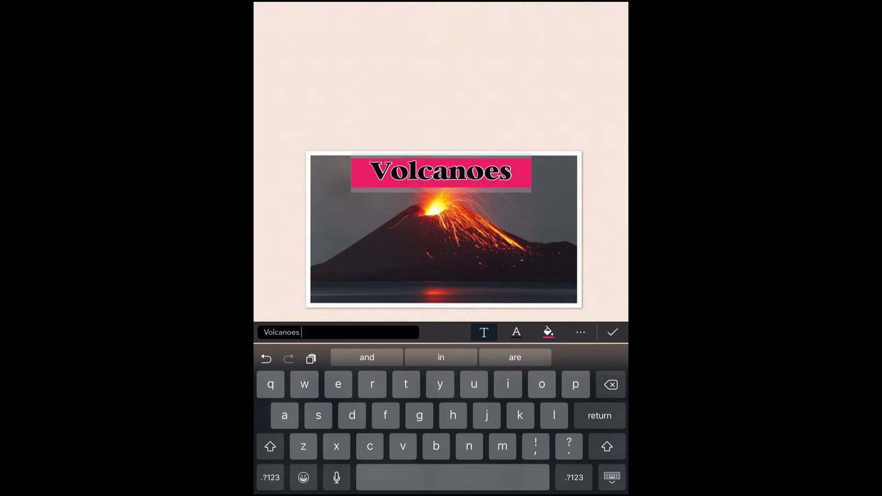
Step: Make the Volcanoes text red and remove its pink background fill
left_click(517, 331)
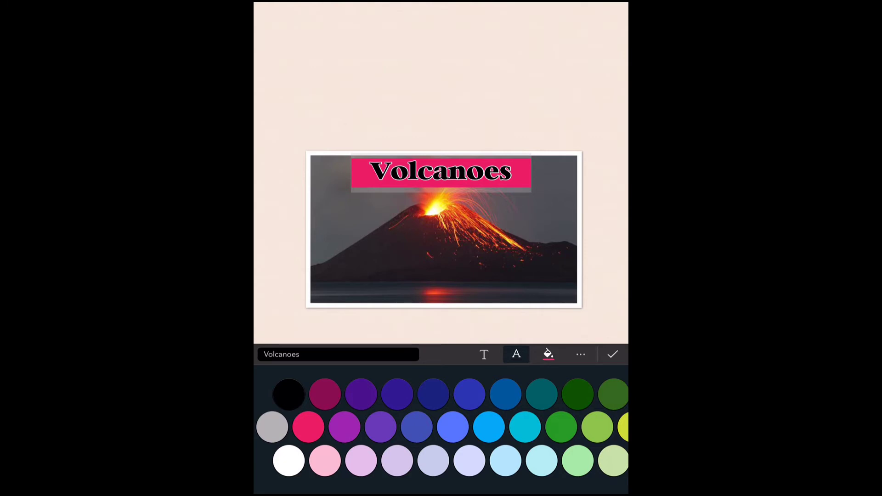
left_click_drag(542, 428, 338, 427)
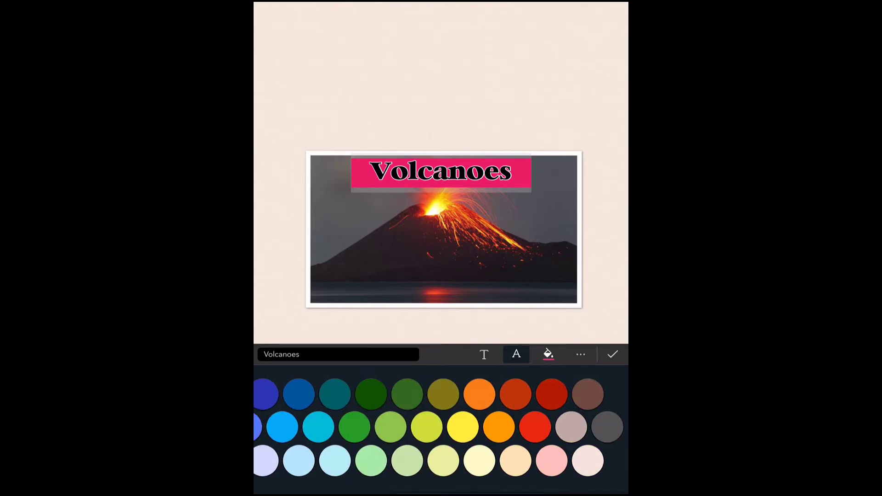
left_click(518, 394)
left_click(554, 394)
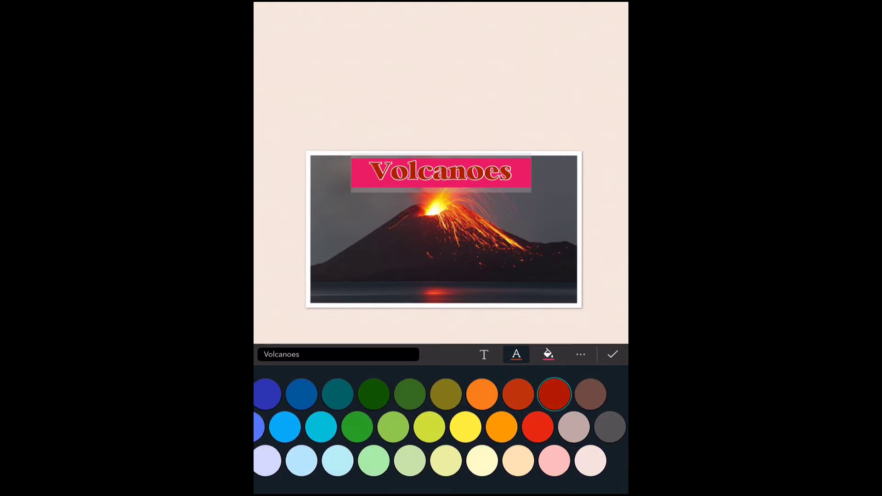
left_click(548, 354)
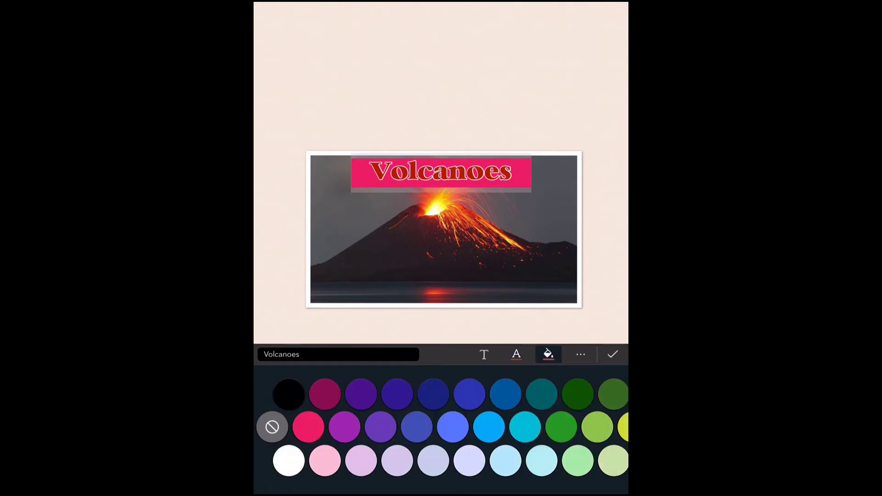
left_click(272, 427)
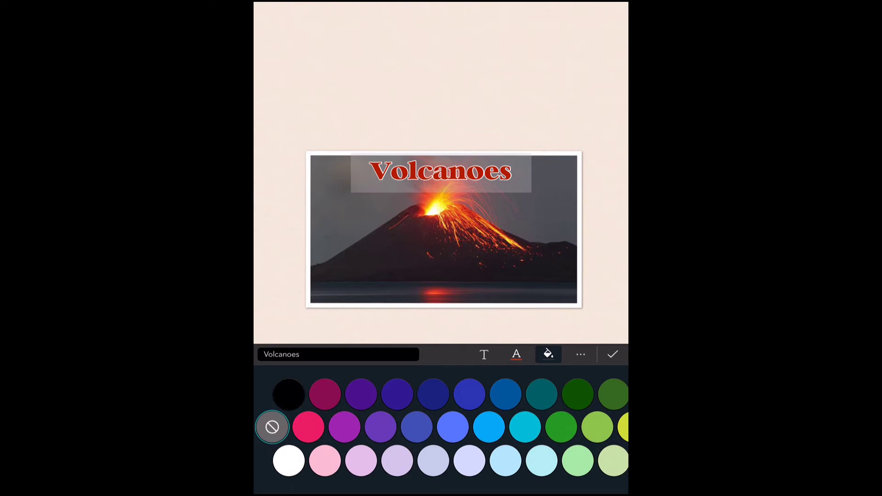
Step: Set the VOLCANOES title font to BARRIO
left_click(484, 354)
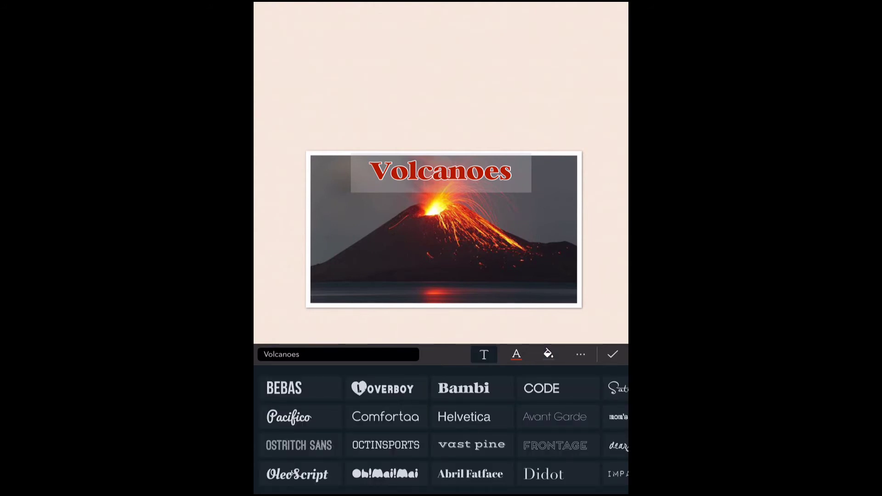
scroll(441, 432, "right", 10)
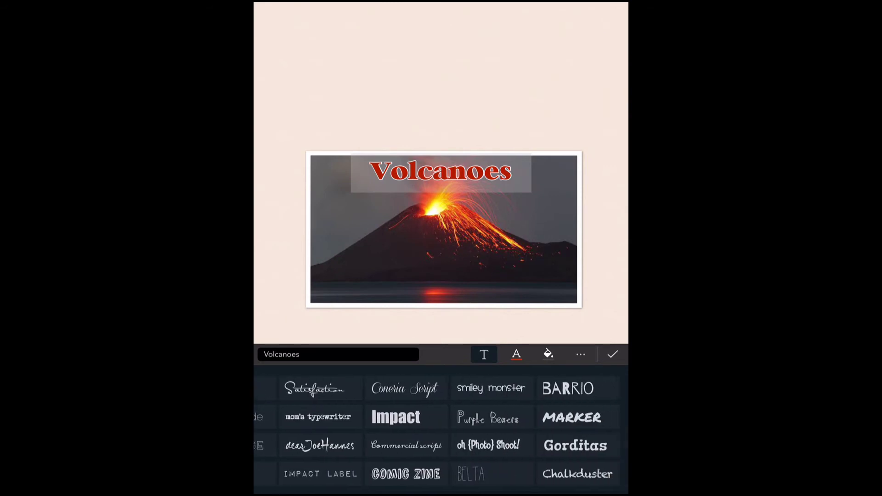
left_click(581, 389)
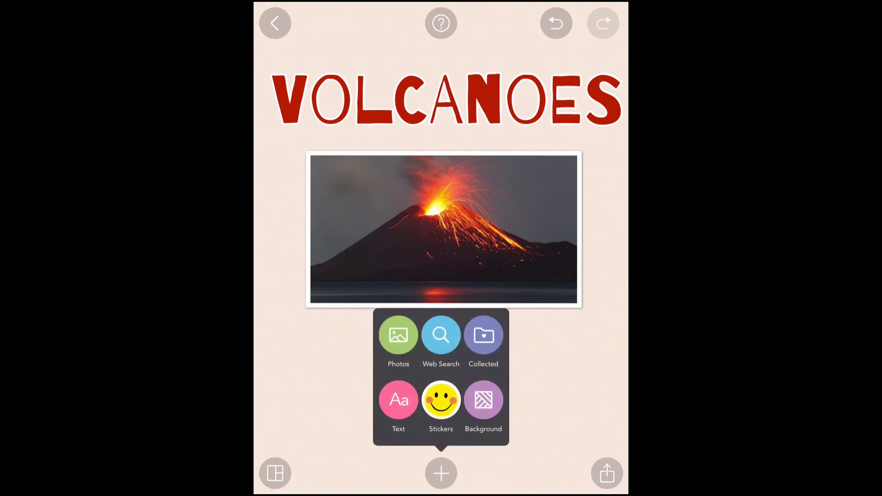
Step: Scroll to the patterned backgrounds and apply the dark wood swatch
left_click(483, 400)
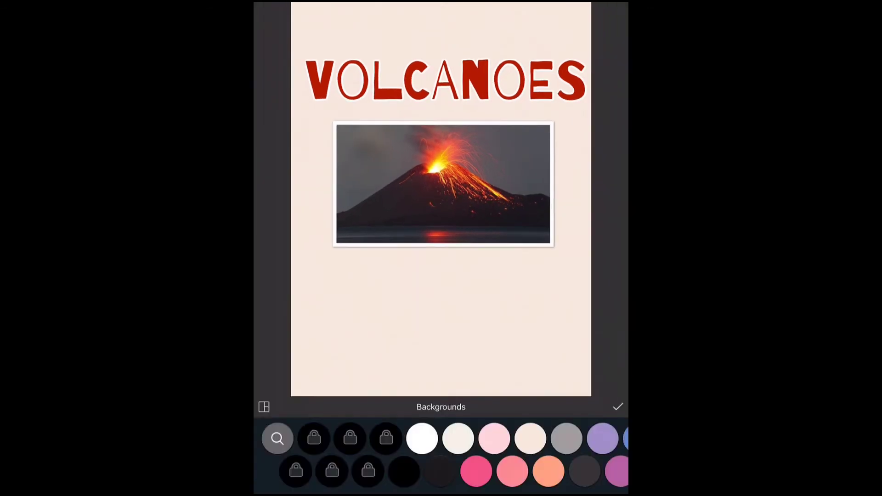
scroll(441, 455, "right", 10)
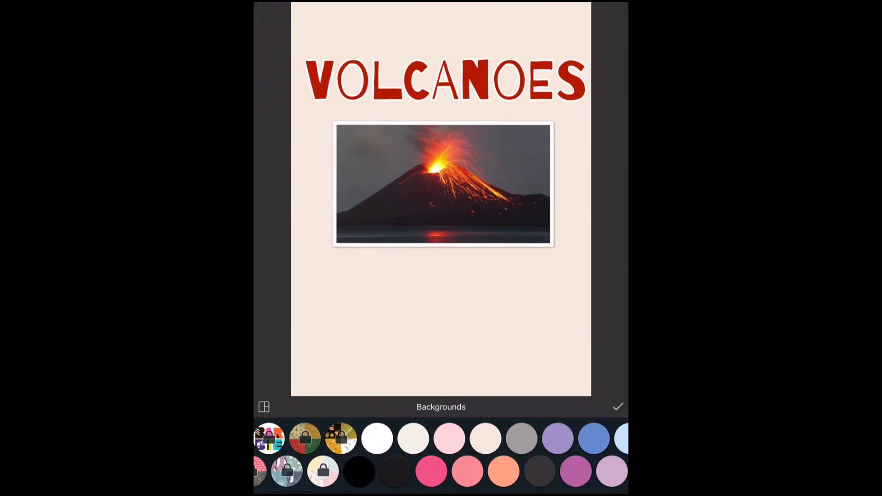
scroll(441, 455, "right", 5)
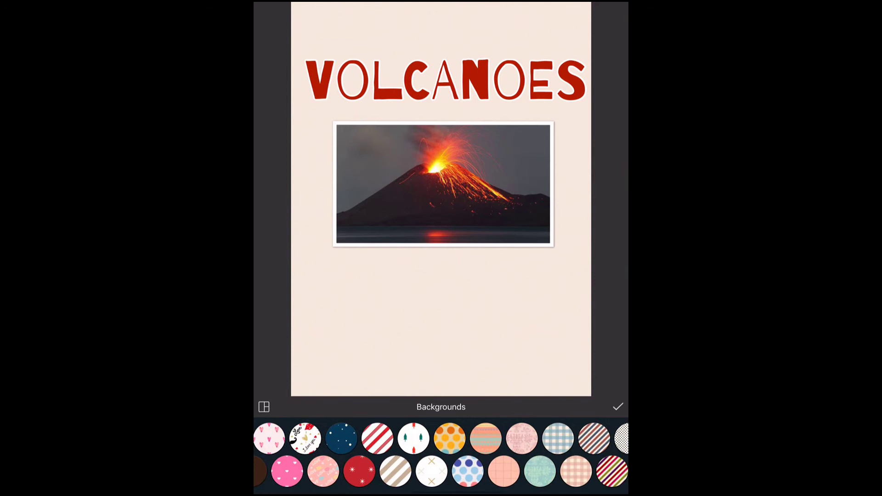
scroll(442, 454, "right", 5)
scroll(441, 455, "right", 5)
scroll(441, 454, "right", 5)
scroll(441, 455, "right", 3)
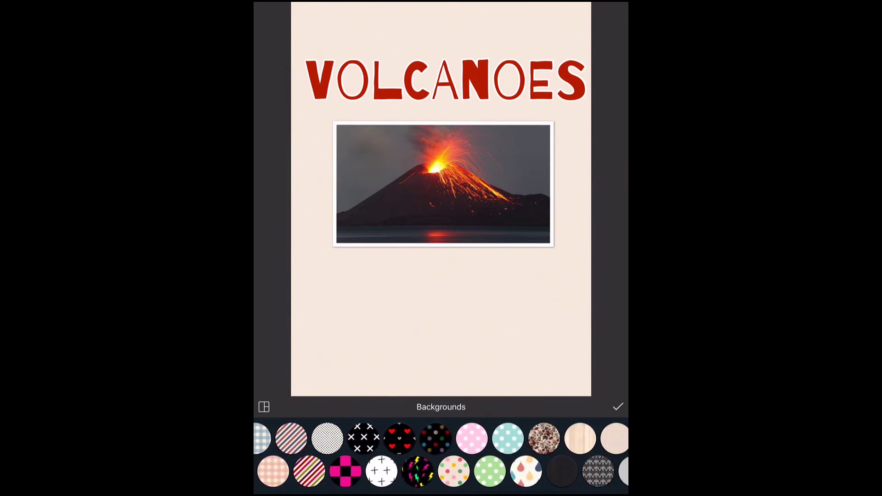
left_click(538, 471)
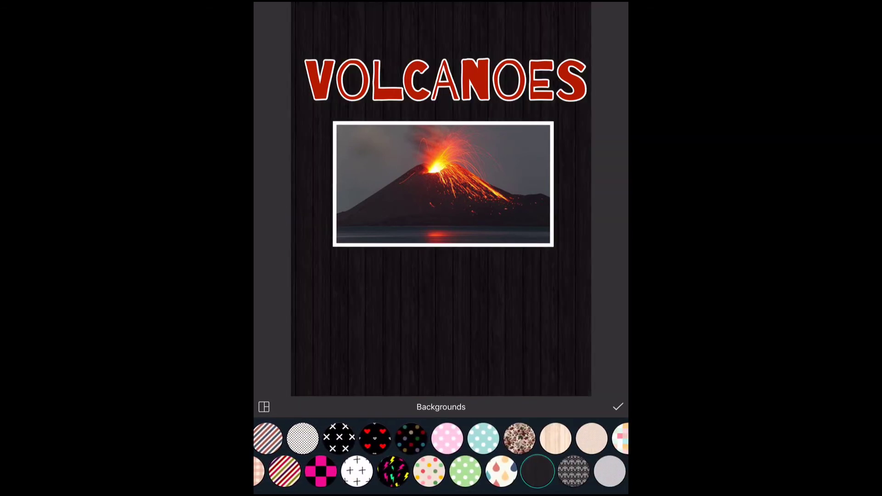
Step: Try beige chevron and teal mustache backgrounds, then settle on dark wood and confirm
scroll(441, 455, "right", 2)
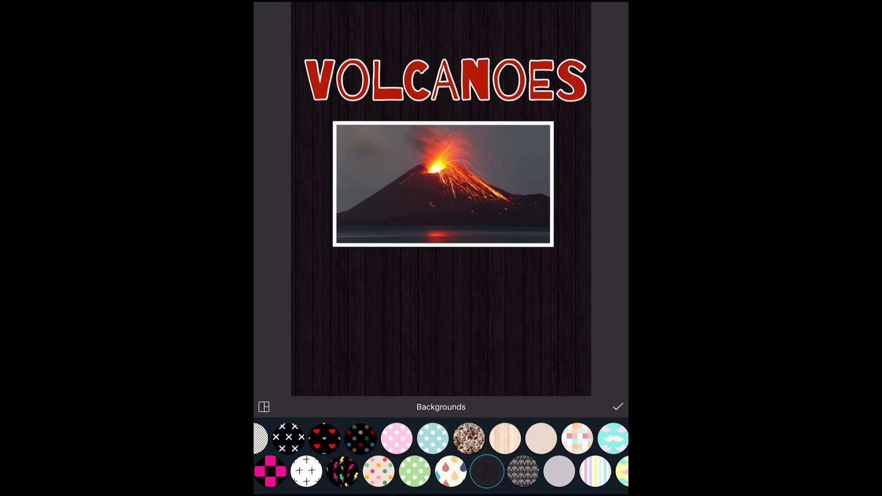
scroll(441, 455, "right", 2)
left_click(497, 437)
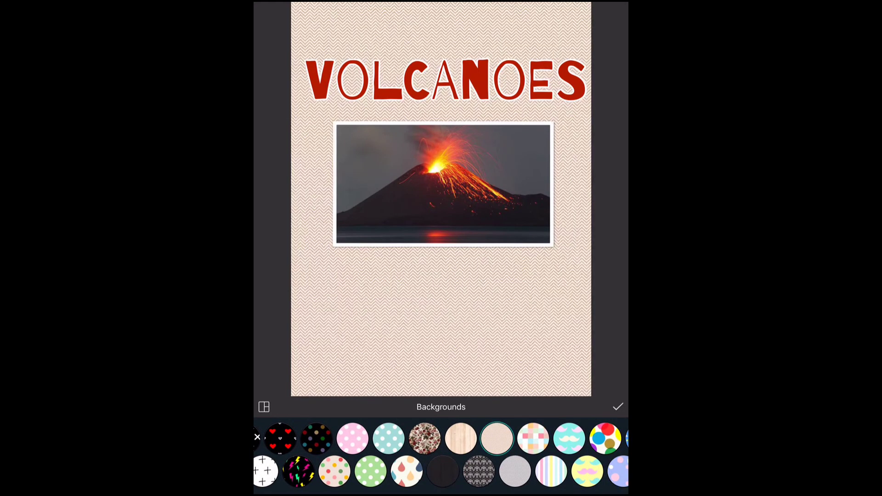
left_click(569, 438)
left_click(442, 471)
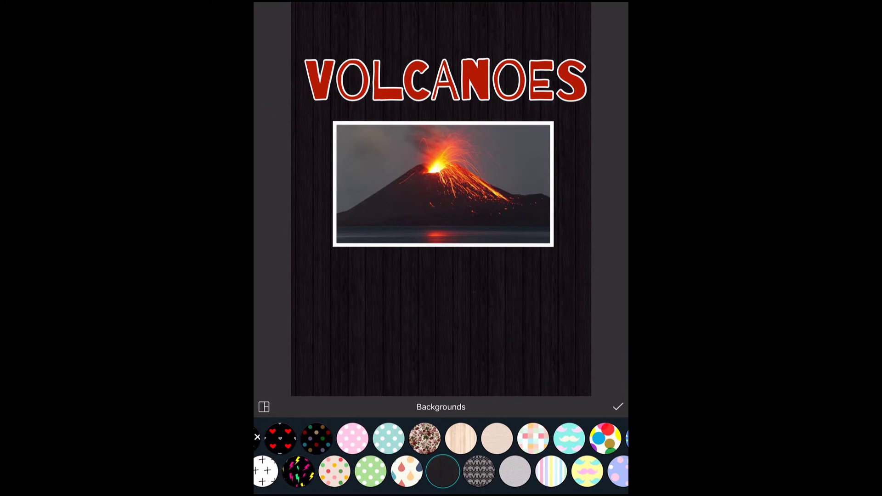
left_click(618, 407)
left_click(441, 473)
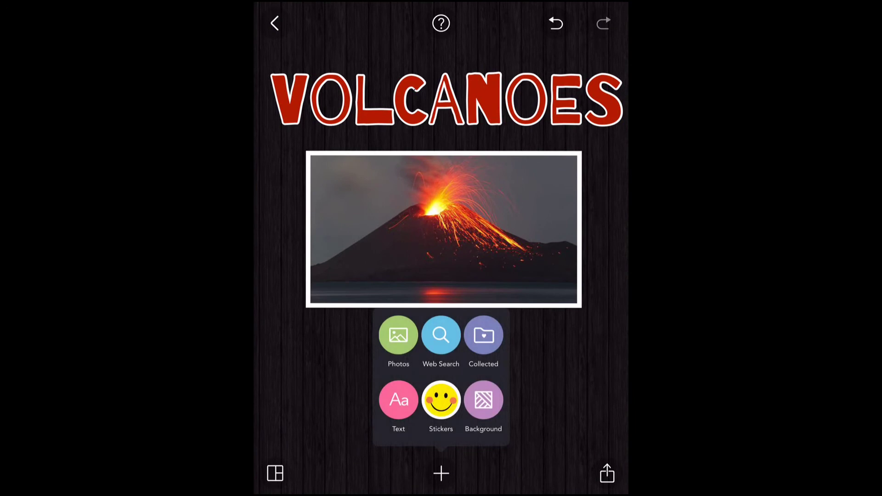
left_click(441, 400)
scroll(442, 211, "down", 2)
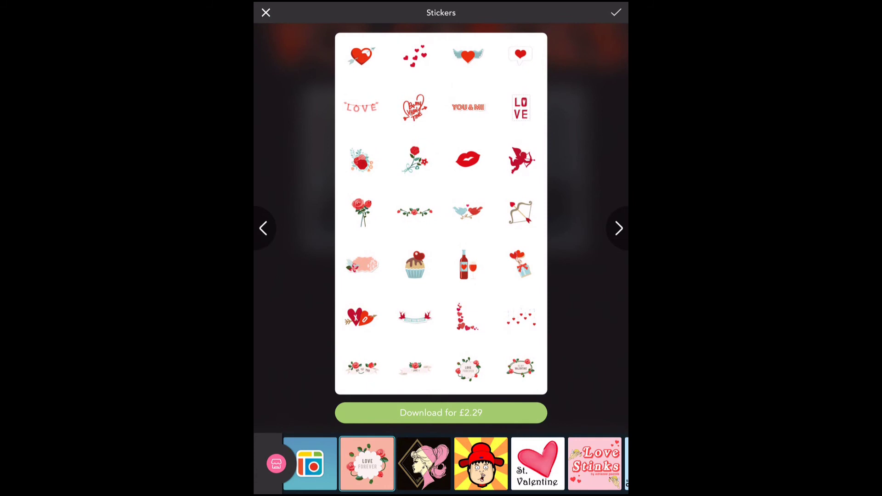
left_click(266, 12)
left_click(441, 473)
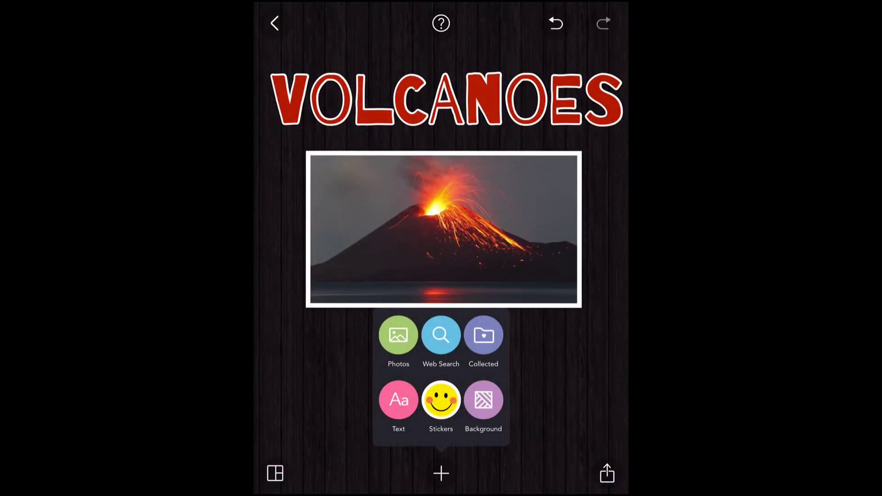
Step: Run a web image search for 'volcanoes'
left_click(441, 335)
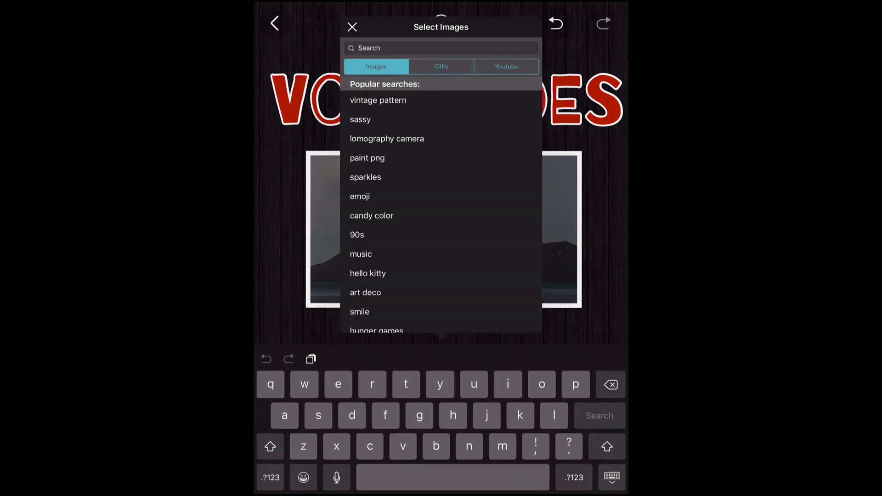
type("volc")
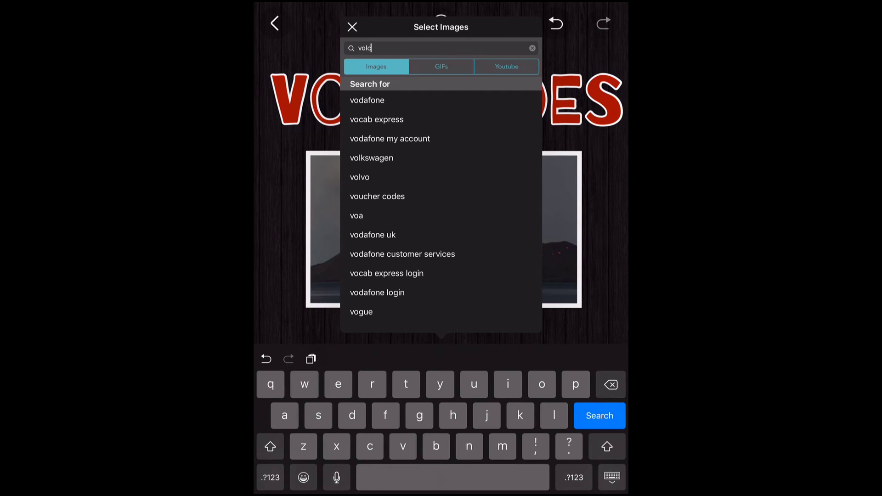
type("anoes")
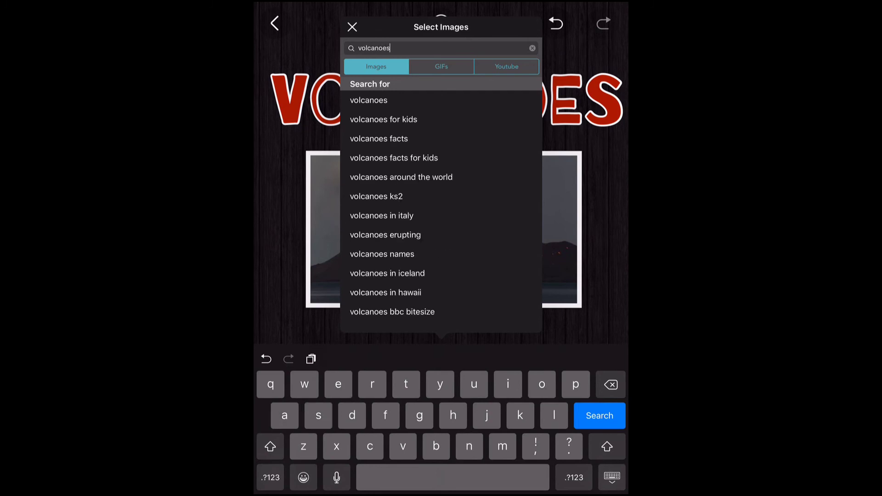
key("Return")
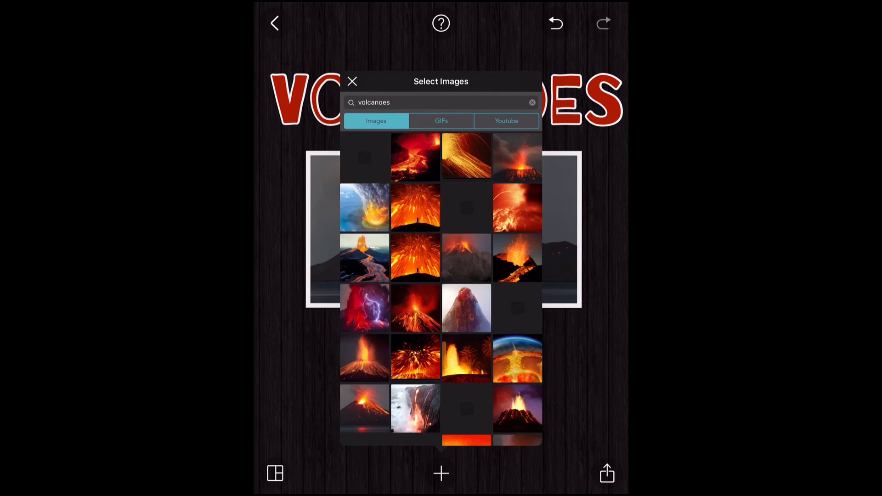
left_click(413, 102)
key("Return")
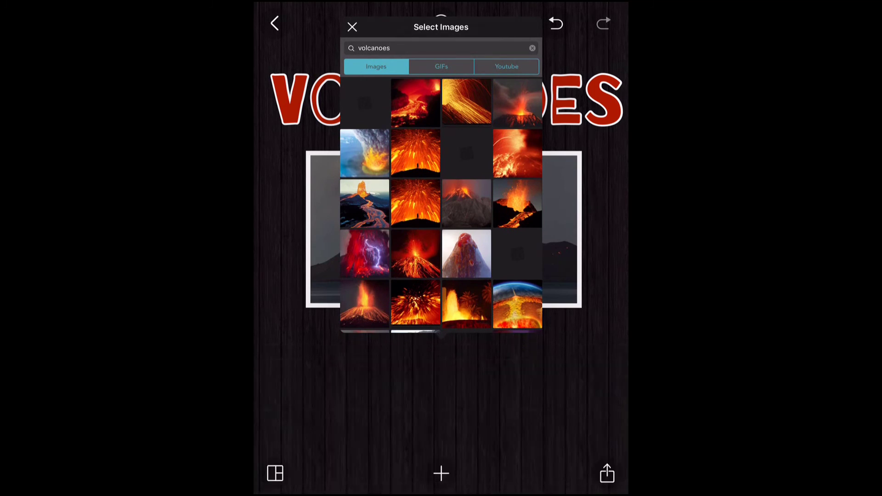
Step: Search images for 'volcano diagram', then pick the 'with labels' suggestion
left_click(414, 102)
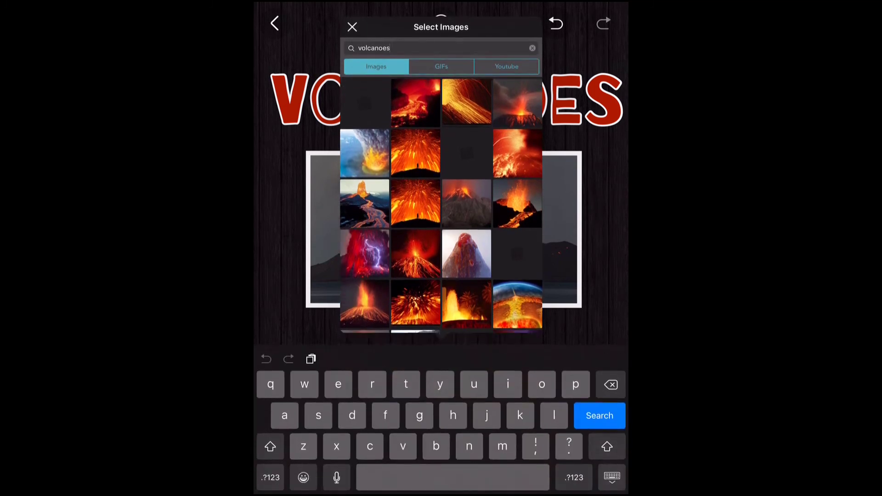
key("BackSpace")
key("BackSpace")
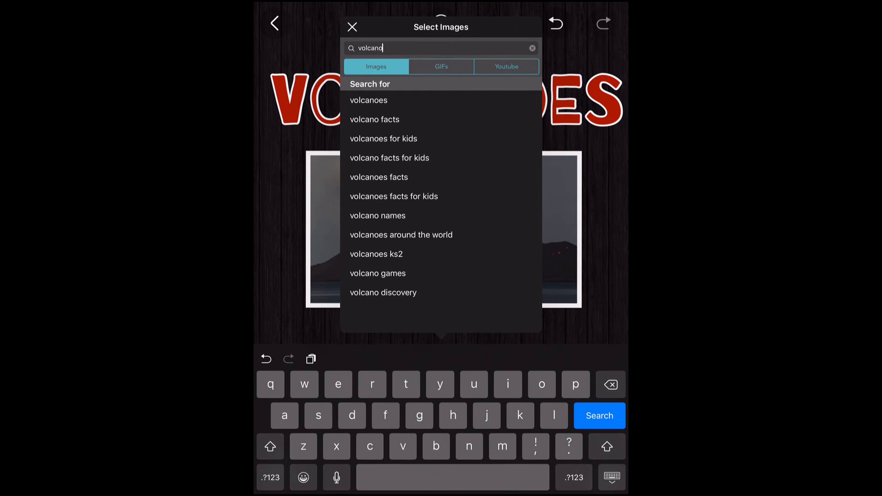
type(" di")
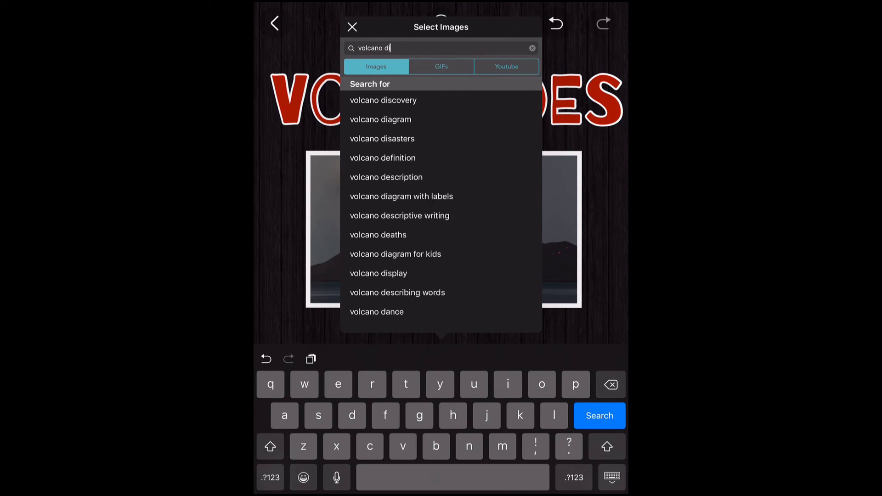
type("agram")
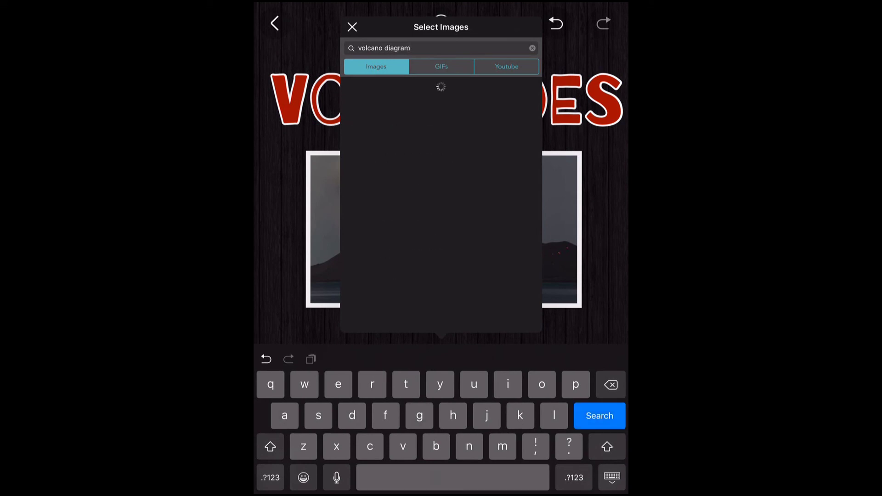
key("Return")
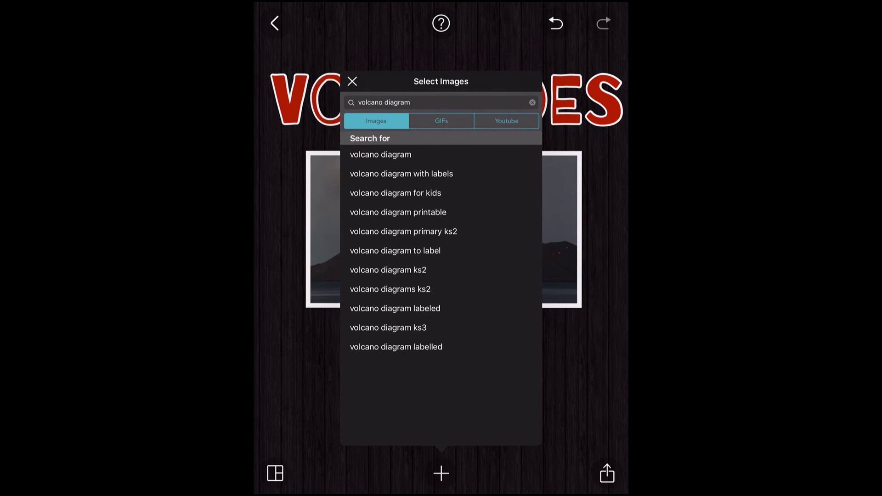
left_click(402, 174)
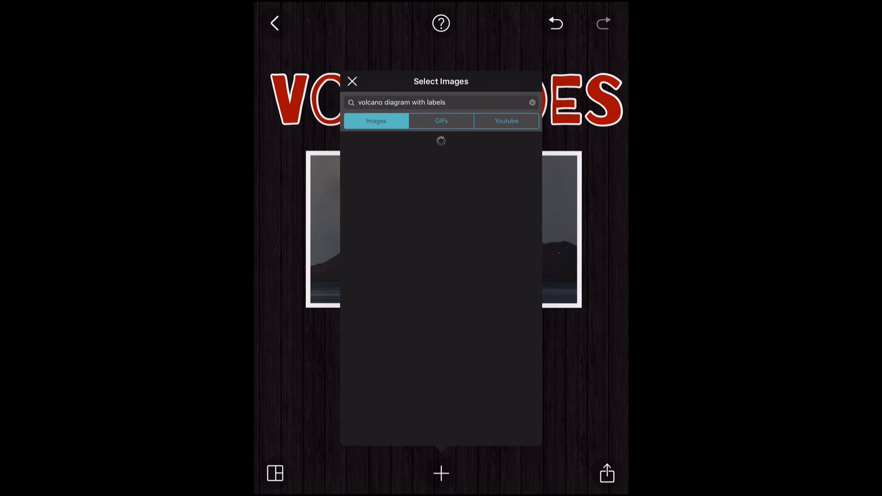